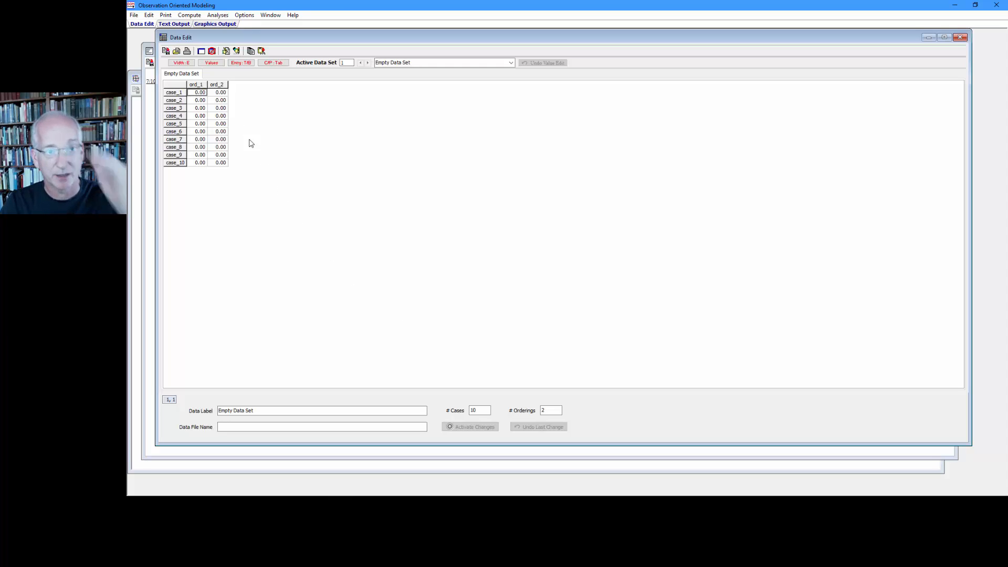
Generate a random uniform integer data set with 100 cases, 4 orderings, a 7-point scale and an added constant of 1.
left_click(189, 14)
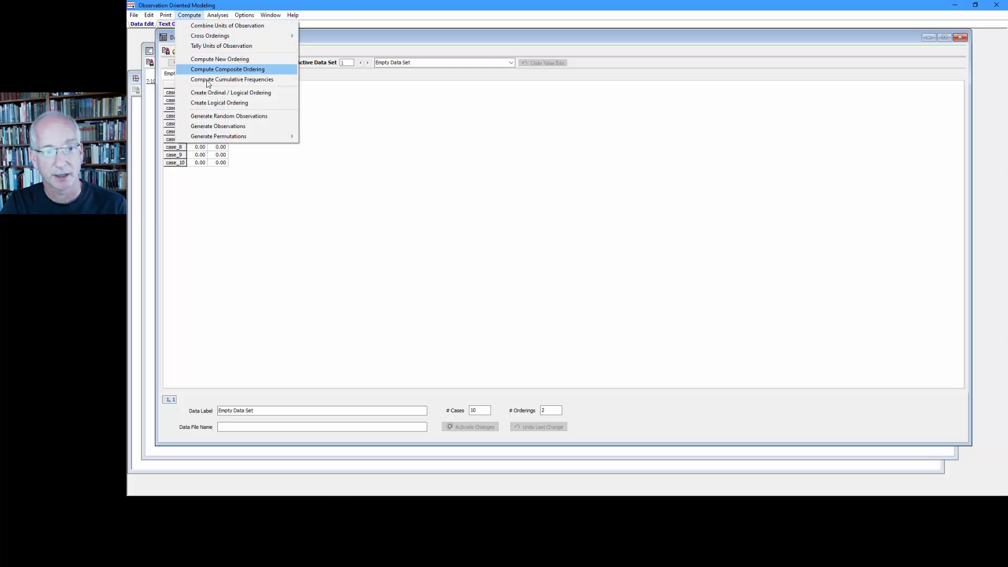
left_click(218, 116)
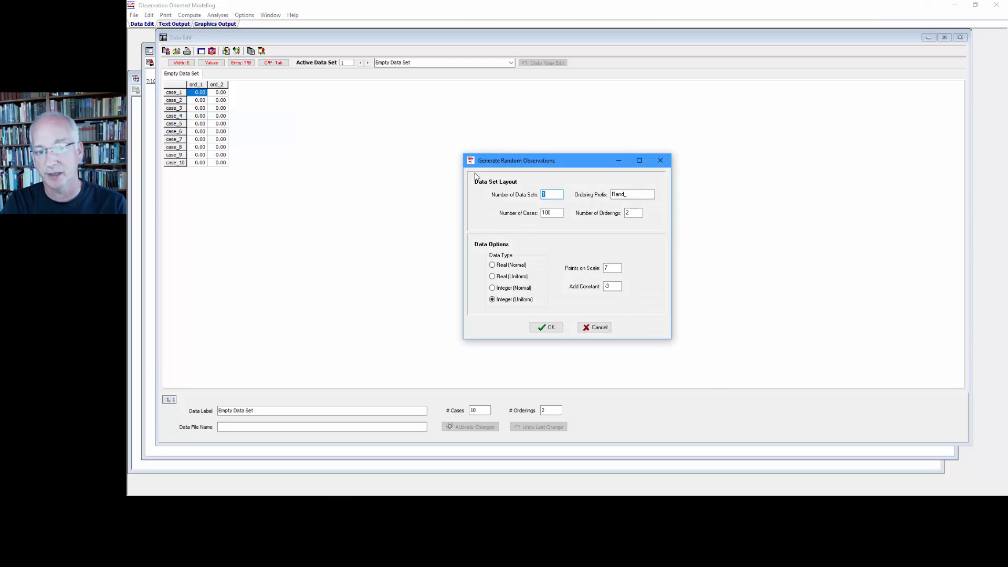
double_click(542, 214)
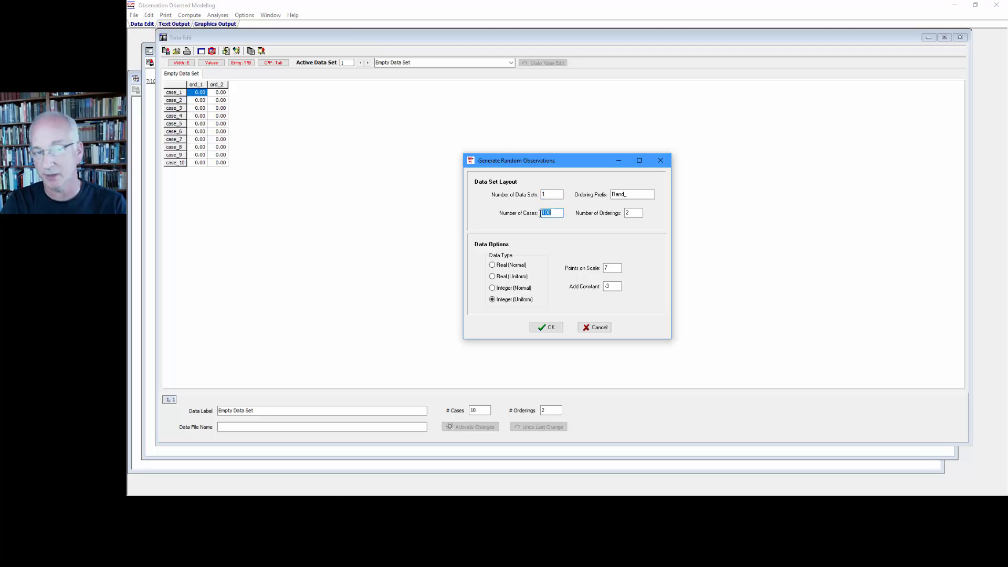
double_click(628, 213)
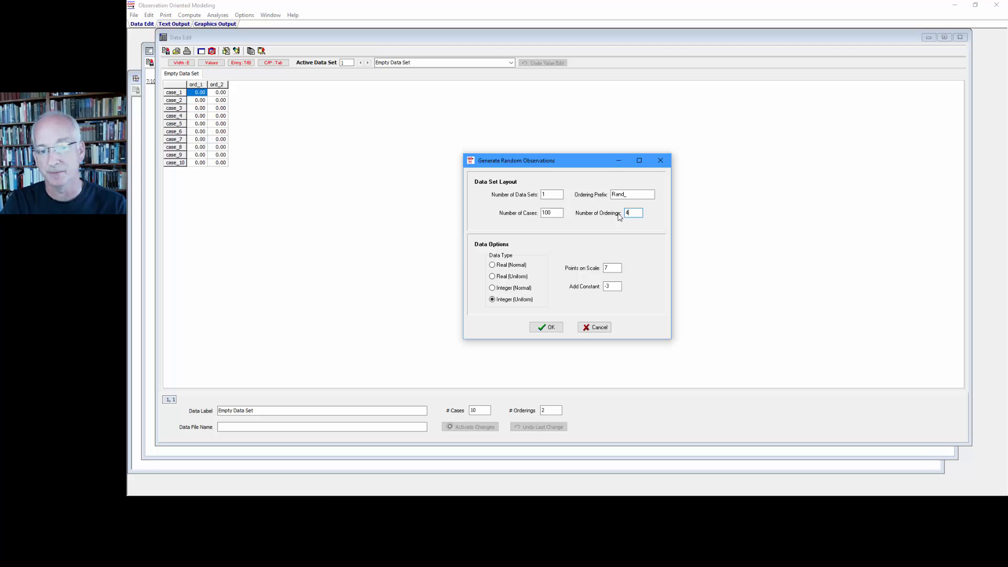
double_click(605, 268)
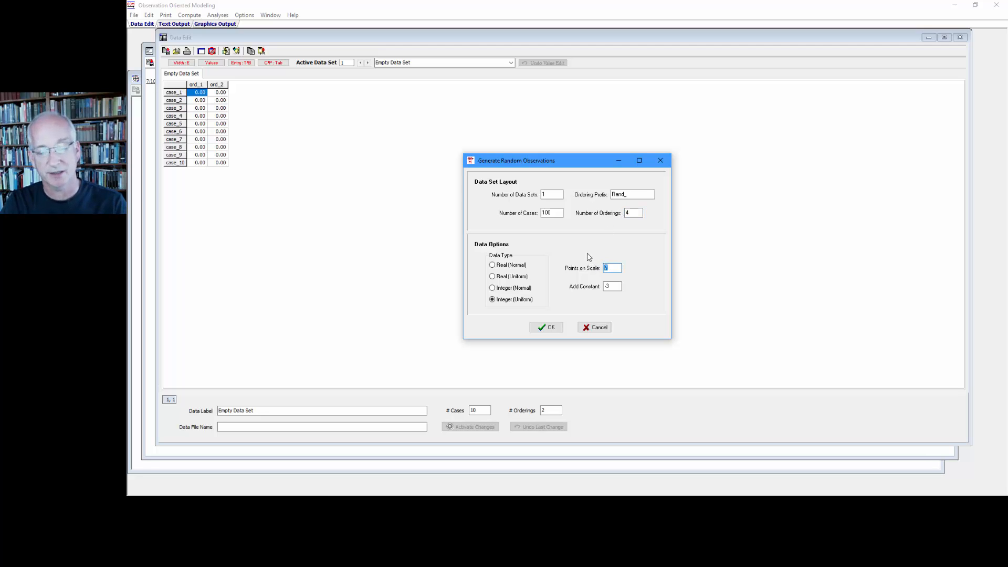
double_click(605, 286)
type("1")
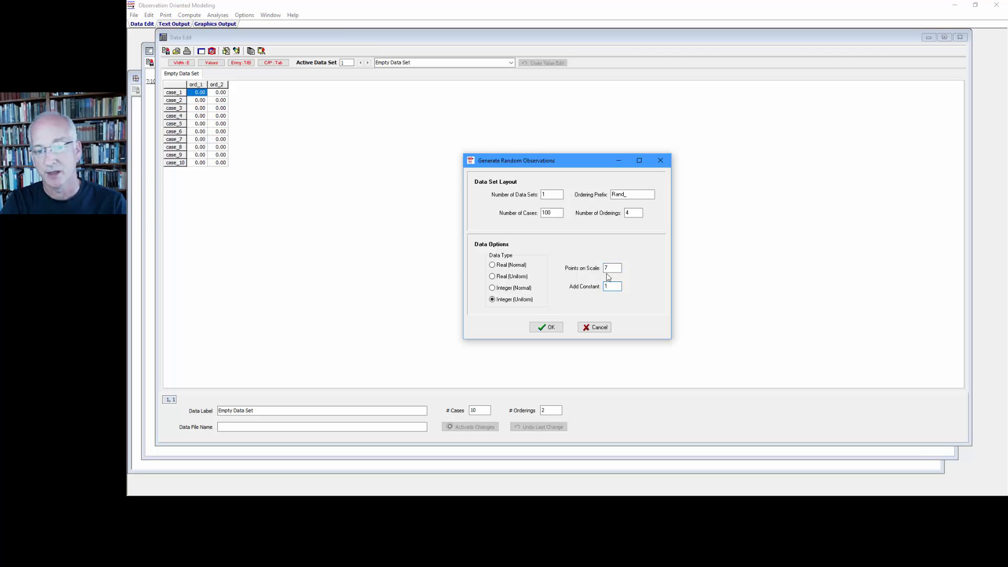
double_click(605, 267)
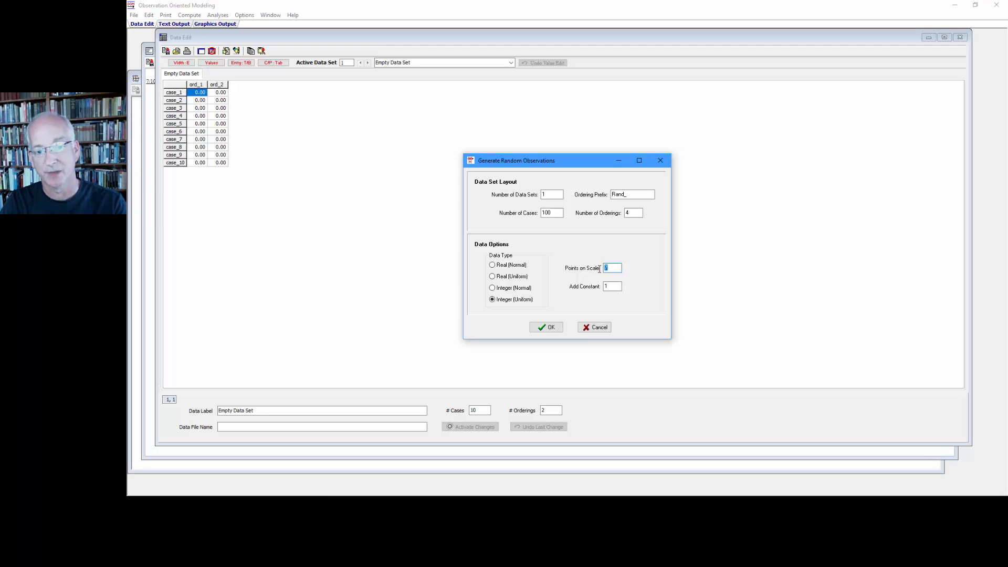
left_click(546, 328)
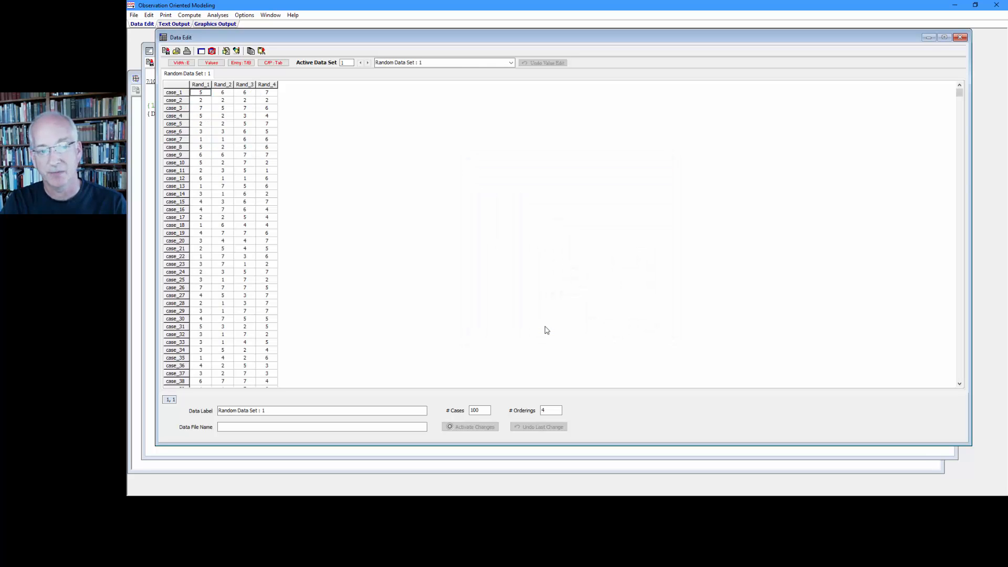
double_click(473, 411)
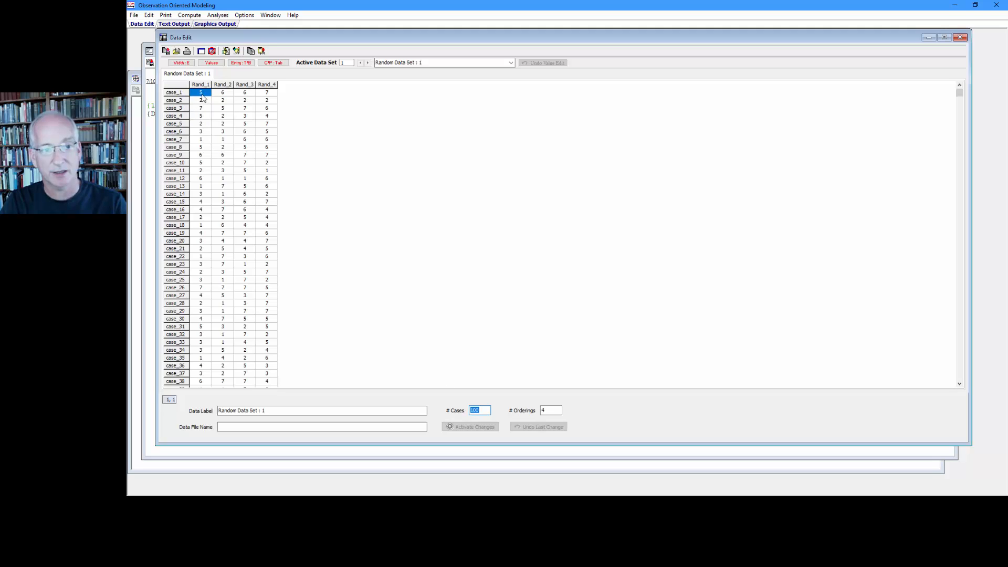
left_click_drag(201, 93, 268, 95)
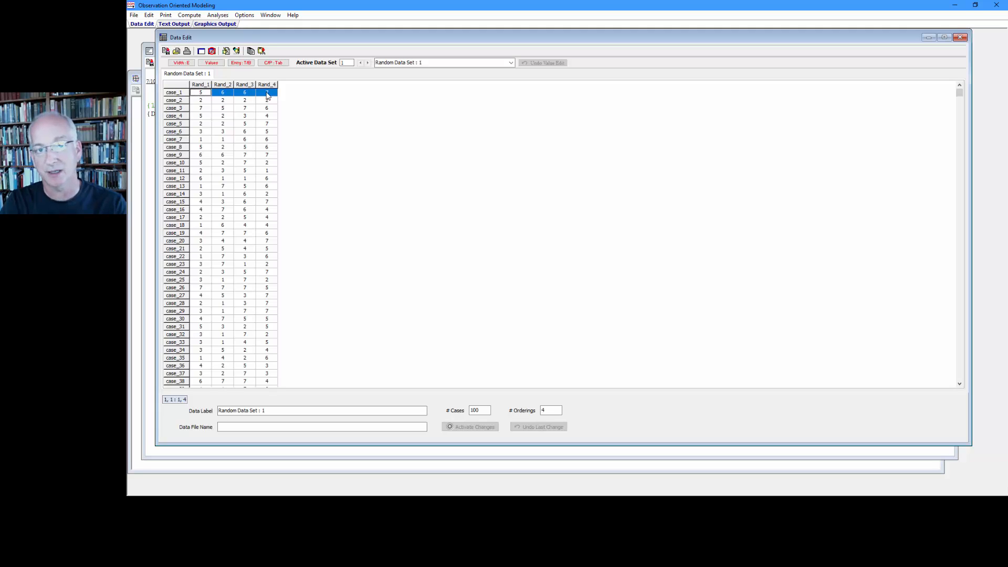
Set up a composite ordering that includes Rand_1 through Rand_4, each with a weight of .25.
left_click(191, 16)
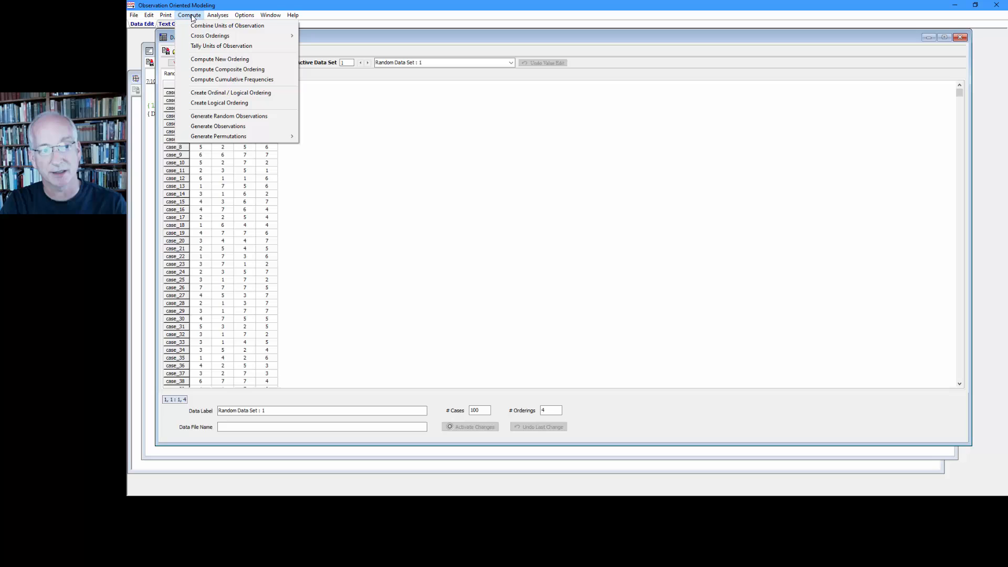
left_click(219, 70)
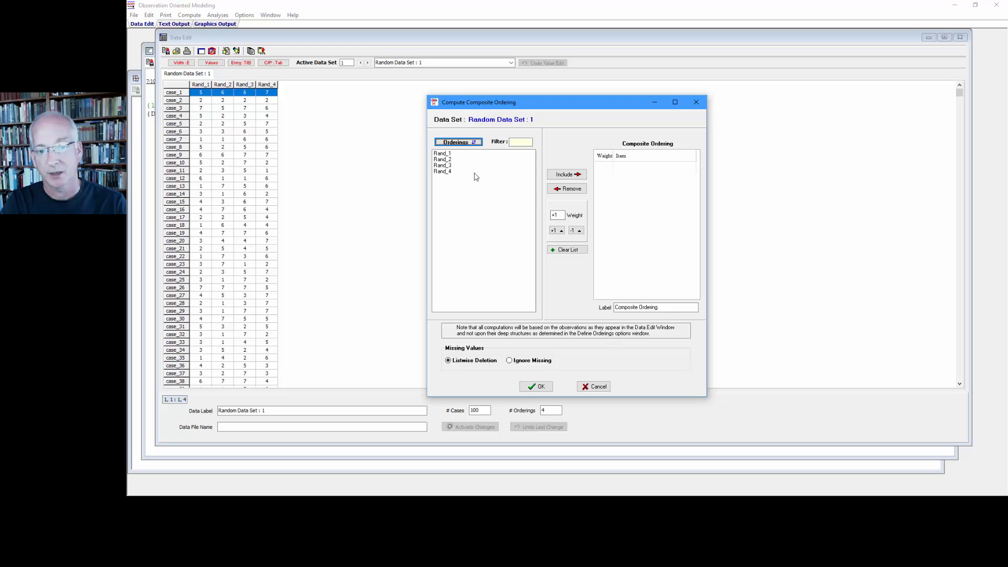
left_click_drag(555, 215, 550, 216)
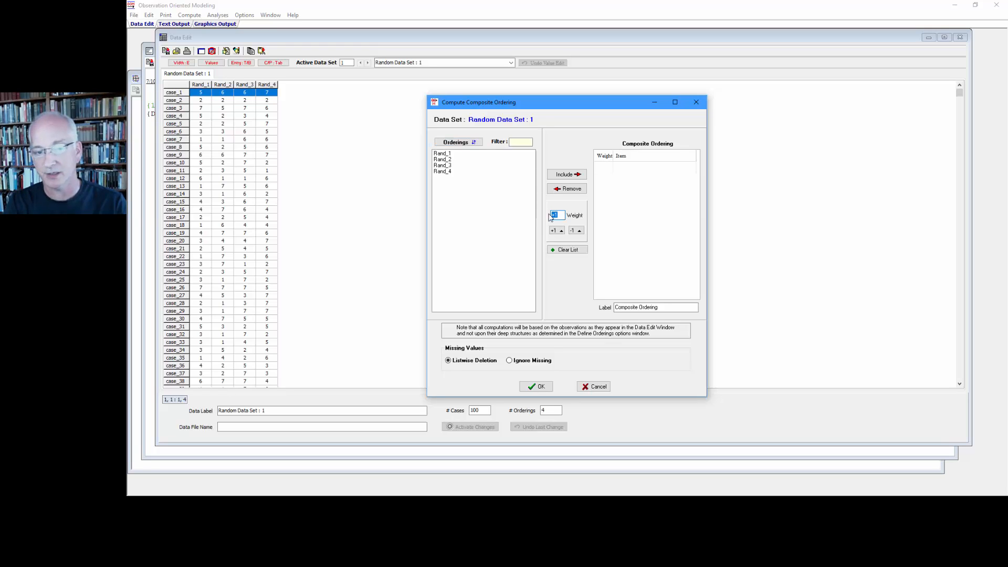
key("BackSpace")
type("25")
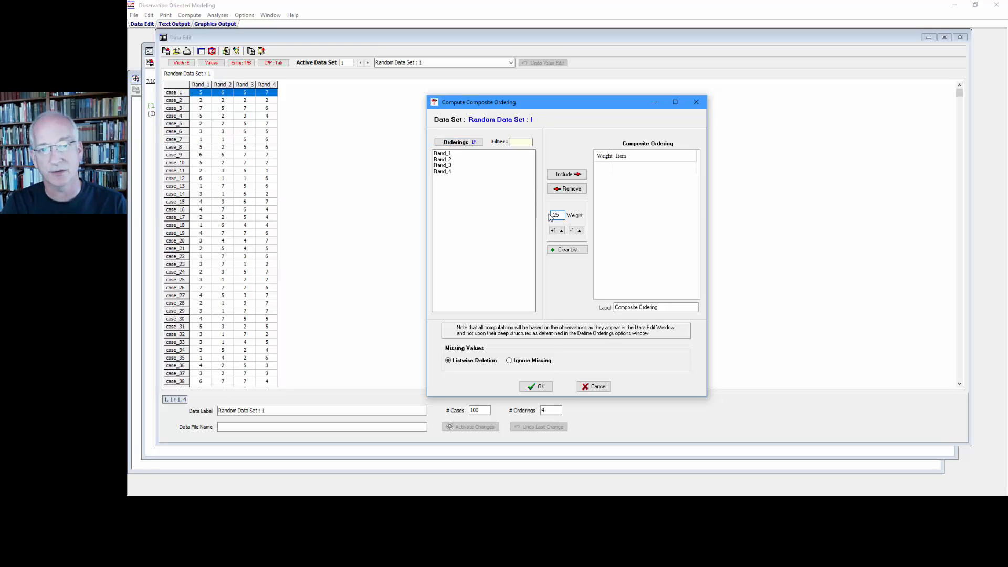
left_click_drag(446, 153, 447, 181)
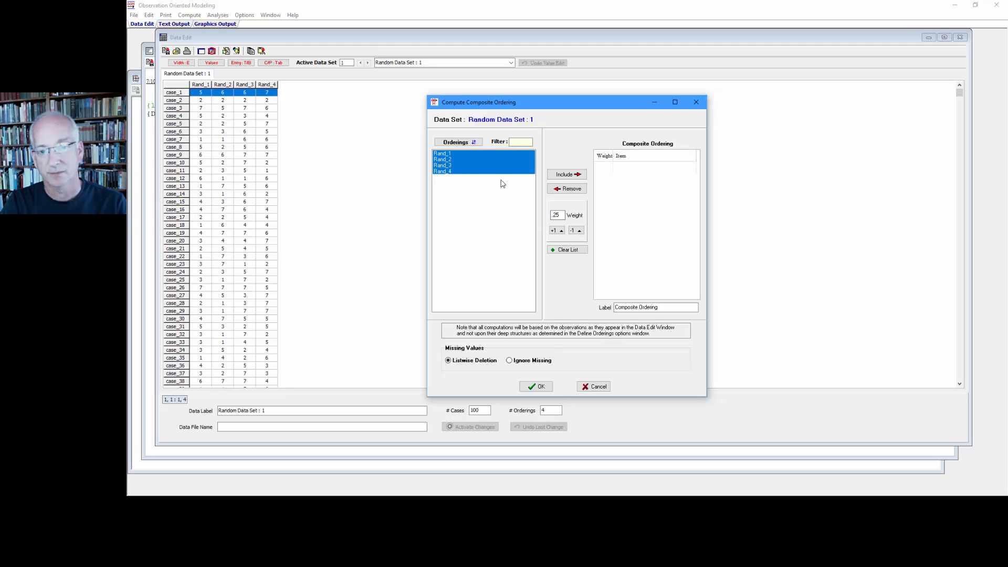
left_click(566, 174)
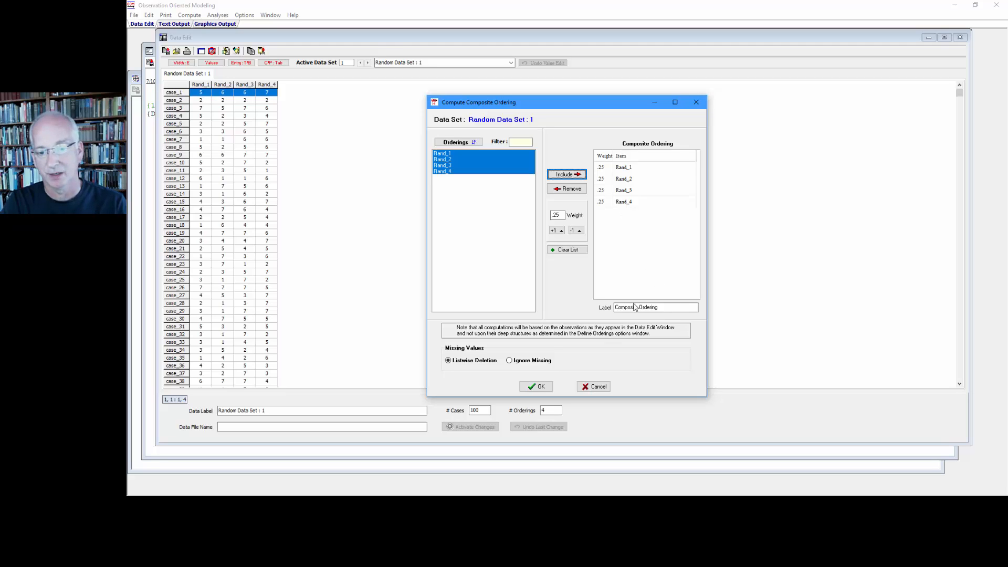
Label the composite ordering AveRating and compute it.
left_click_drag(672, 307, 607, 311)
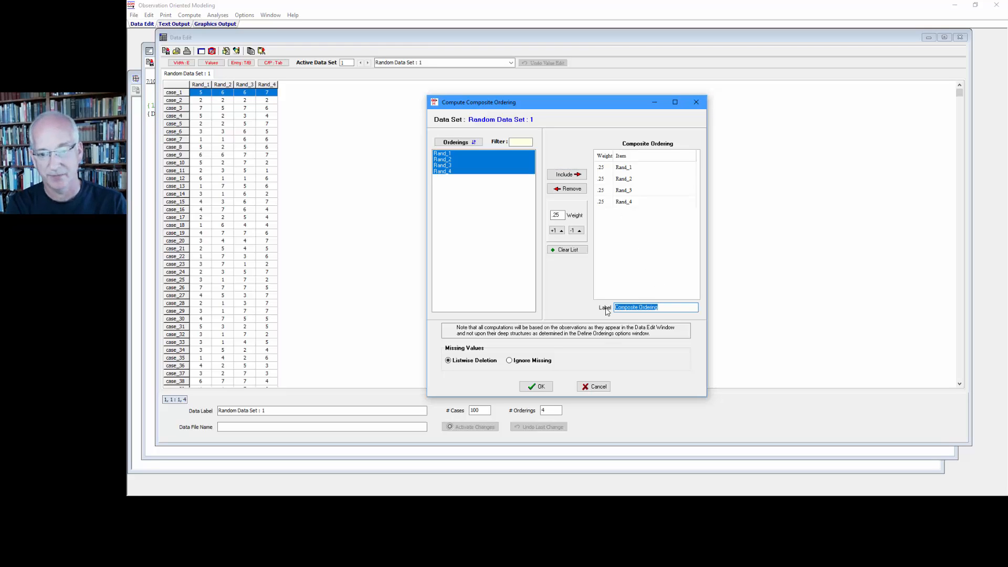
type("AveRating")
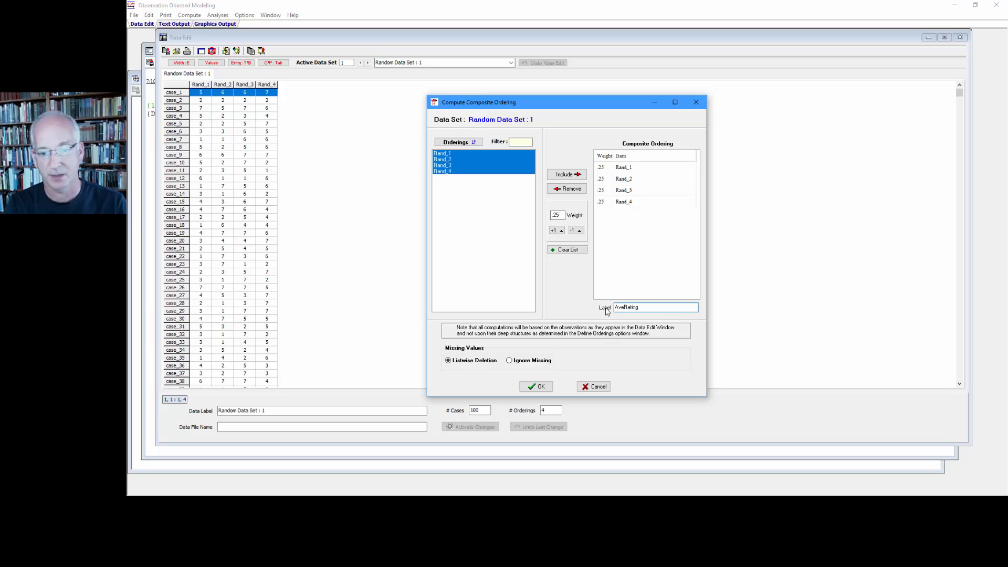
left_click(538, 386)
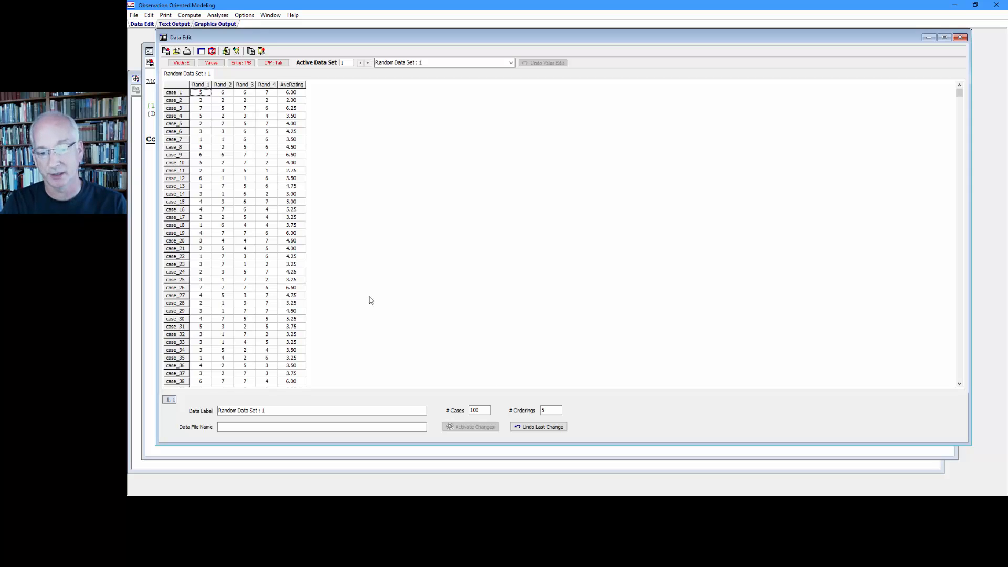
Increase the number of orderings in the data set to 6.
left_click(551, 413)
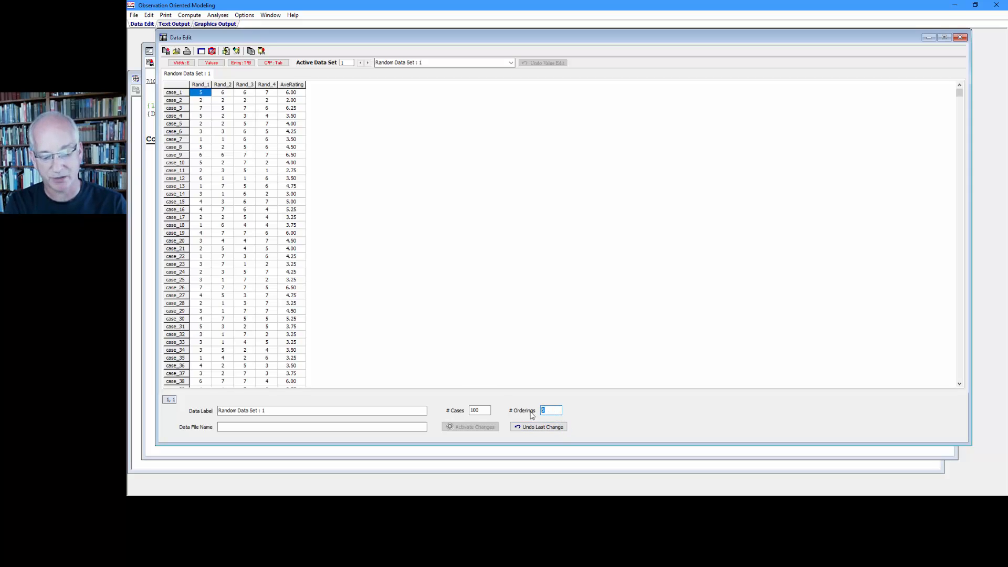
type("6")
key("Return")
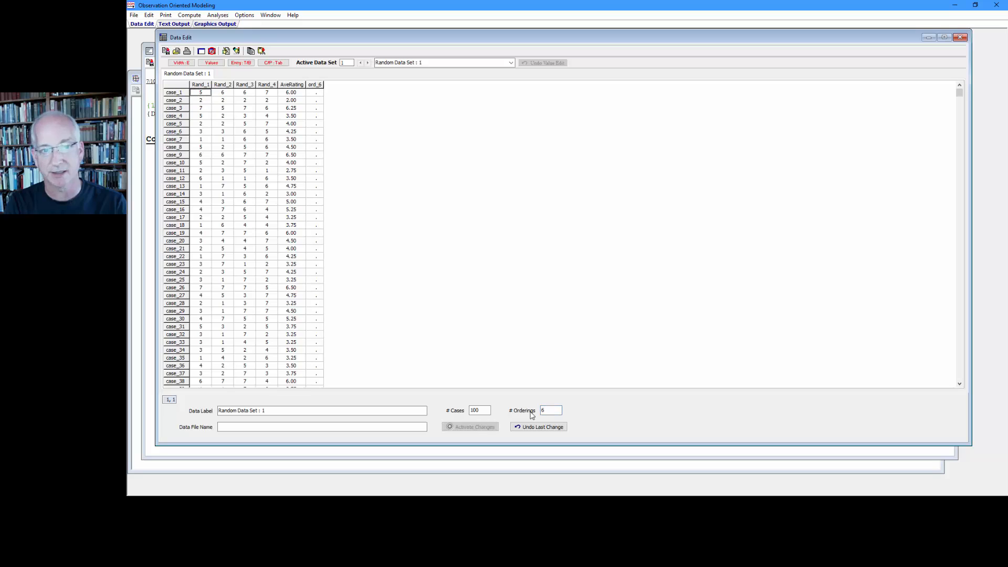
Fill the ord_6 values for cases 1 to 50 with 1.
left_click(315, 94)
key("shift+Down")
key("shift+Down")
key("shift+Down")
key("shift+Down")
key("shift+Down")
key("shift+Down")
key("shift+Down")
key("shift+Down")
key("shift+Down")
key("shift+Down")
key("shift+Down")
key("shift+Down")
key("shift+Down")
key("shift+Down")
key("shift+Down")
key("shift+Down")
key("shift+Down")
key("shift+Down")
key("shift+Down")
key("shift+Down")
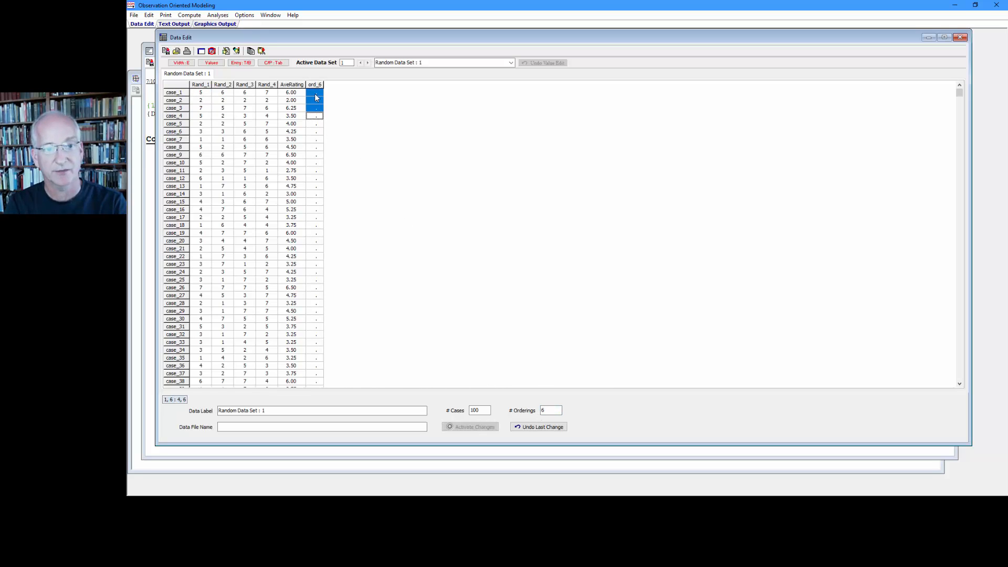
key("shift+Down")
key("shift+Down")
key("shift+Down")
key("shift+Down")
key("shift+Down")
key("shift+Down")
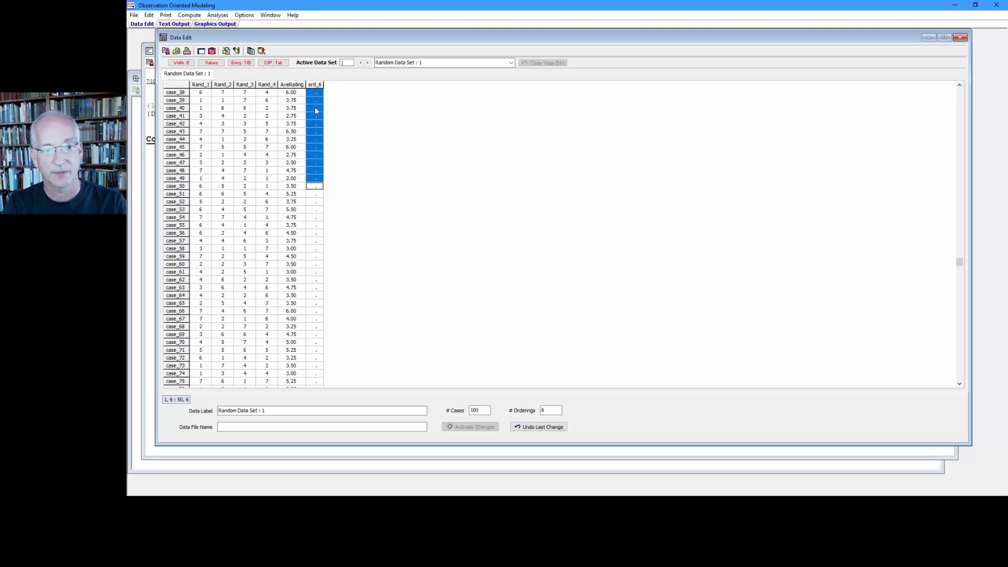
right_click(314, 120)
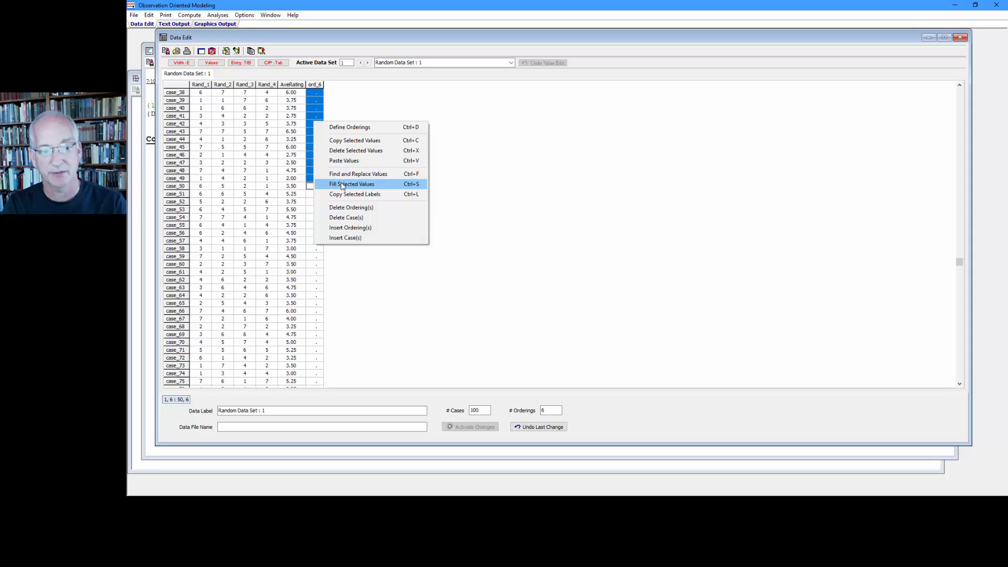
left_click(346, 183)
type("1")
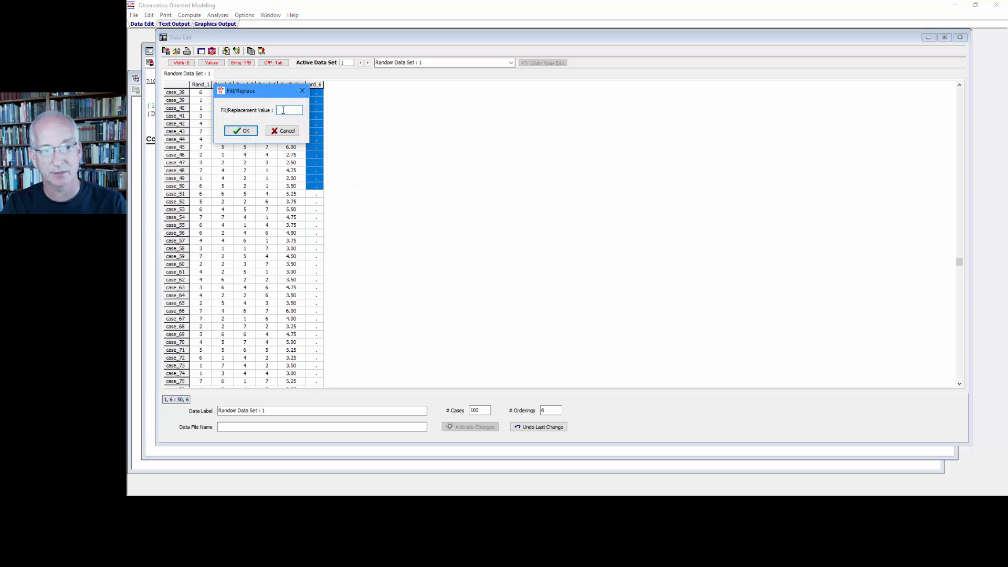
left_click(242, 131)
Fill the ord_6 values for cases 51 to 100 with 2.
left_click(315, 195)
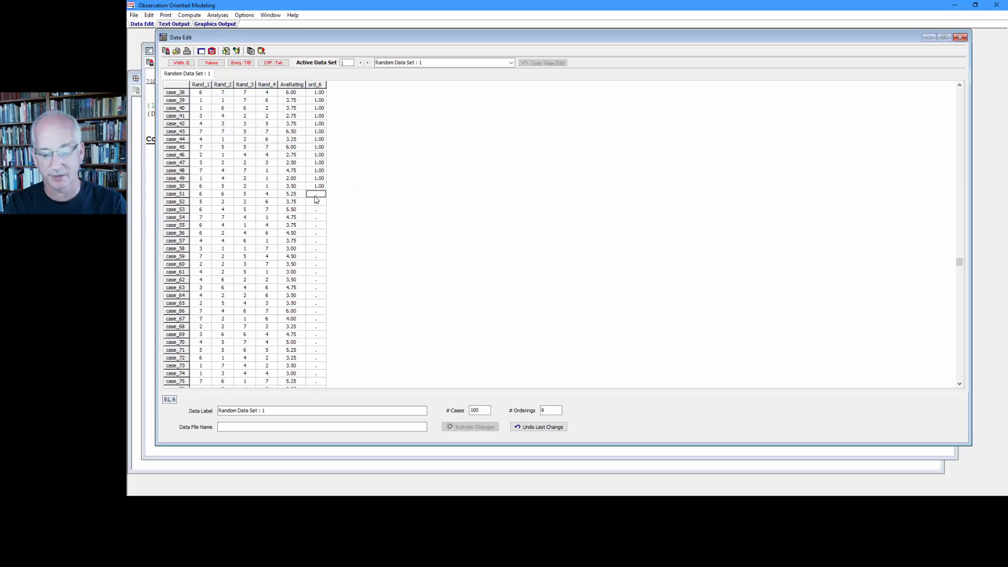
key("ctrl+shift+End")
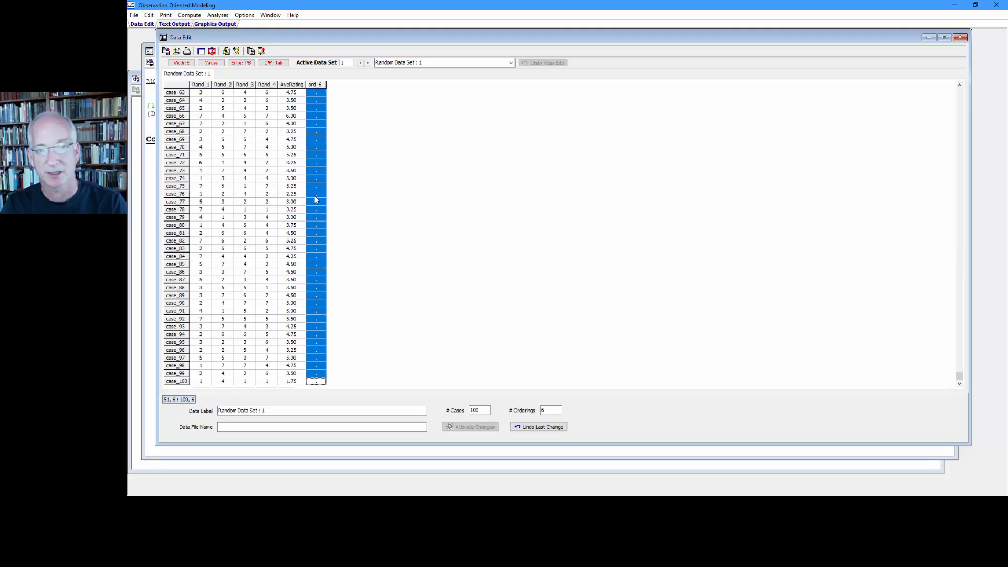
right_click(314, 196)
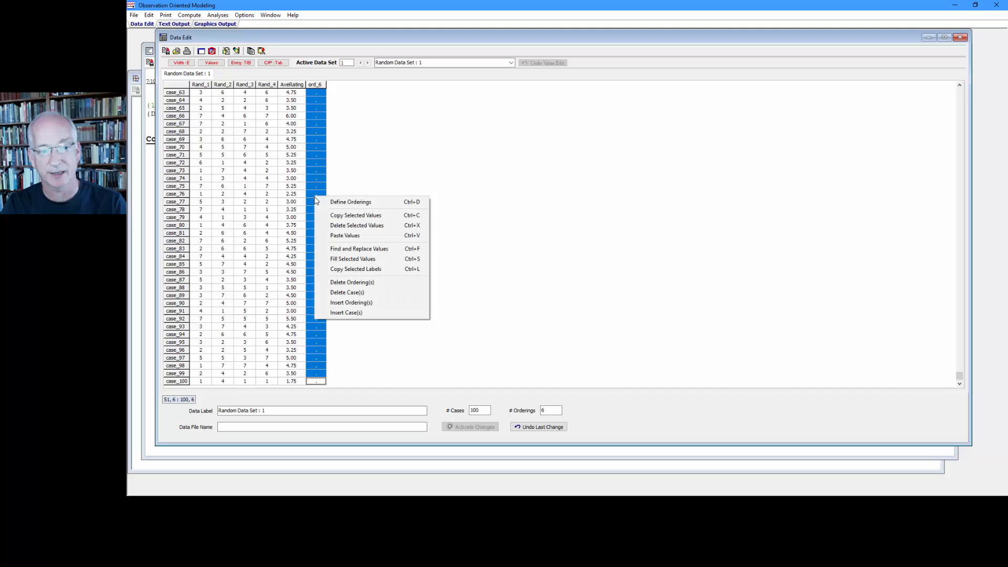
left_click(350, 258)
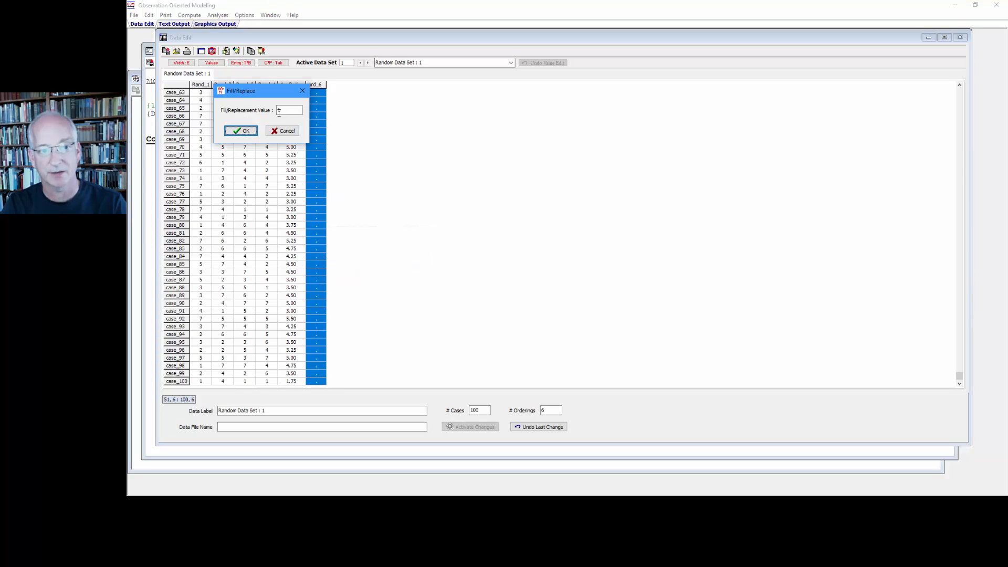
type("2")
left_click(246, 131)
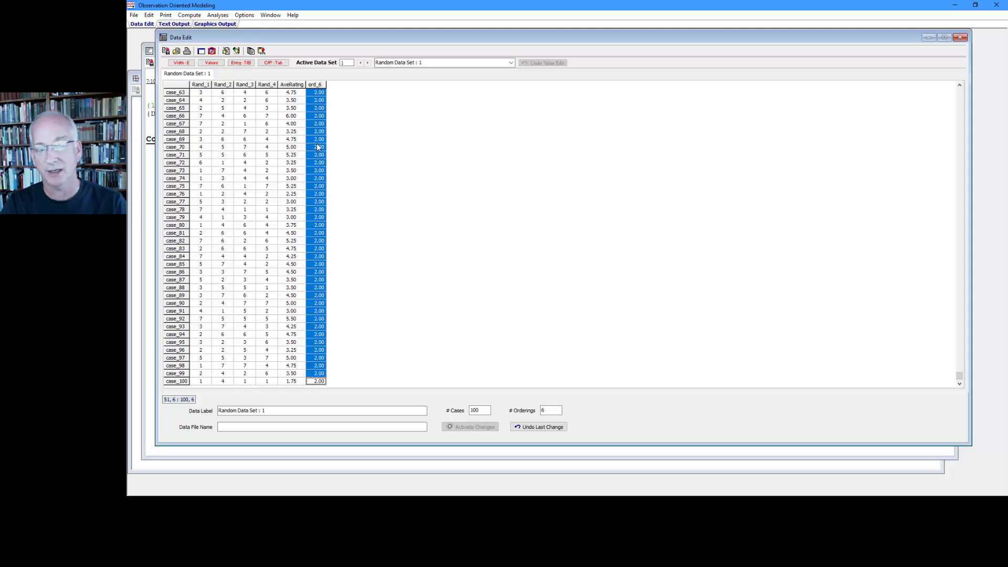
In the ordering definitions, rename ord_6 to Grp and set its maximum to 2 and its decimals to 0.
left_click(226, 52)
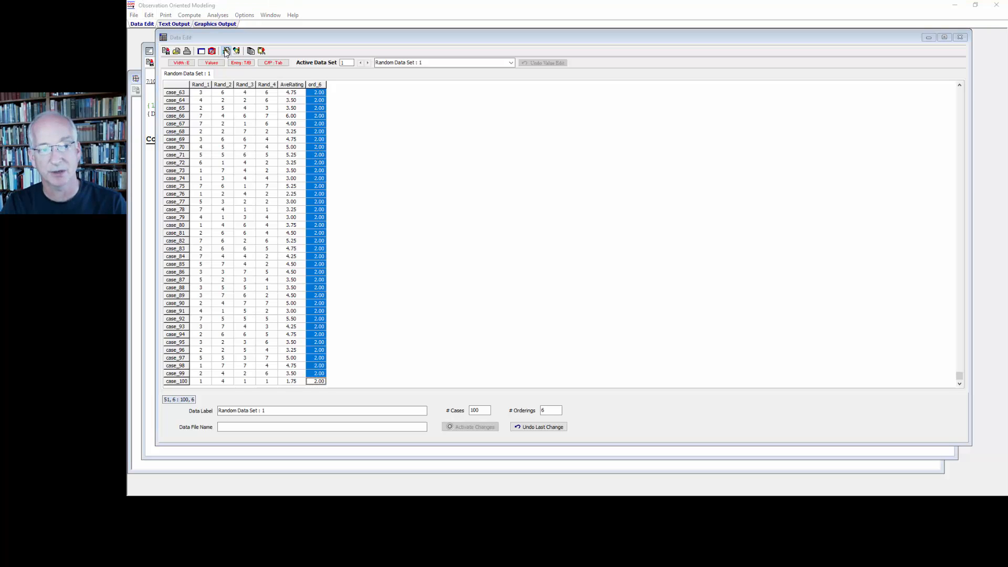
left_click(388, 210)
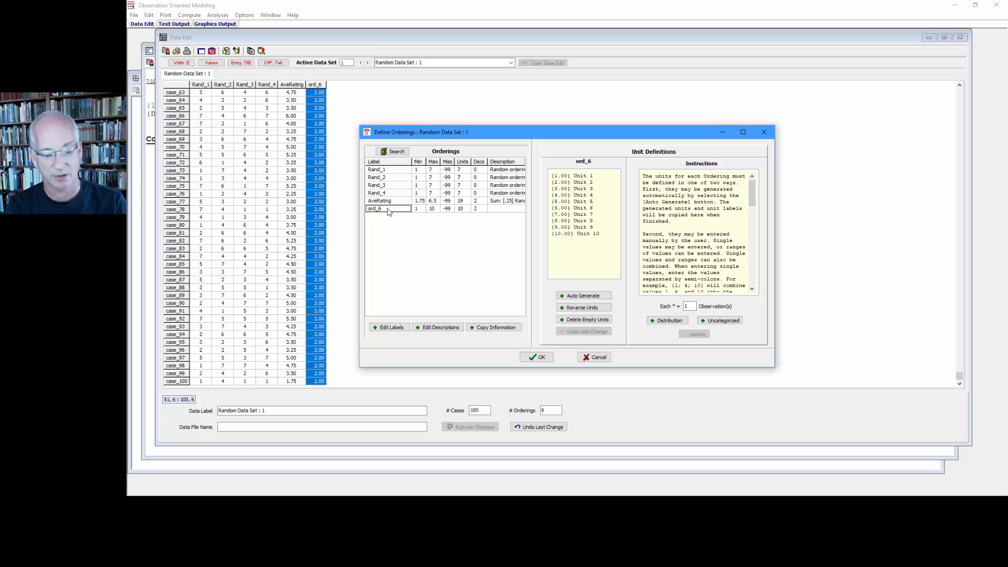
type("Grp")
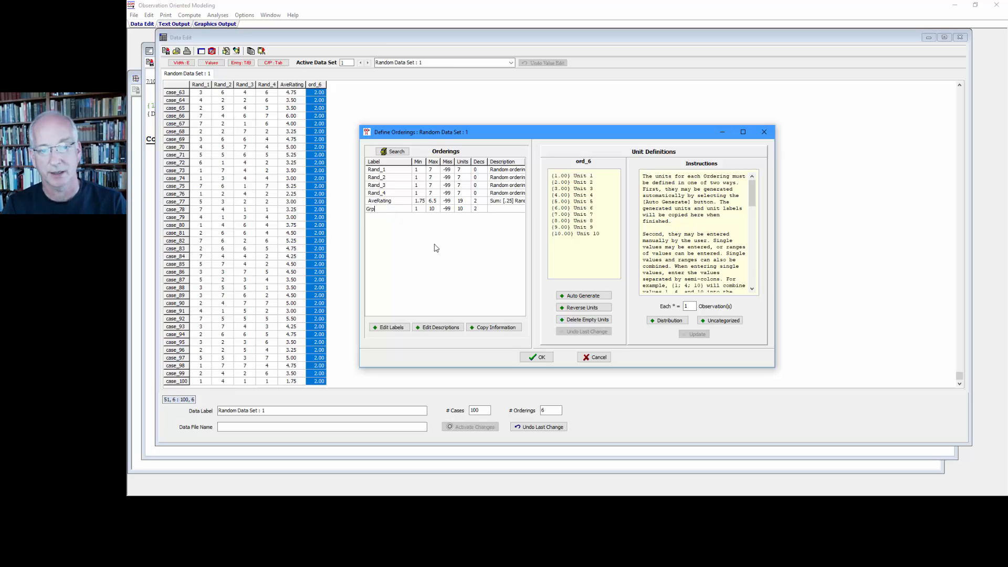
left_click(433, 209)
type("2")
left_click(477, 209)
type("0")
key("Return")
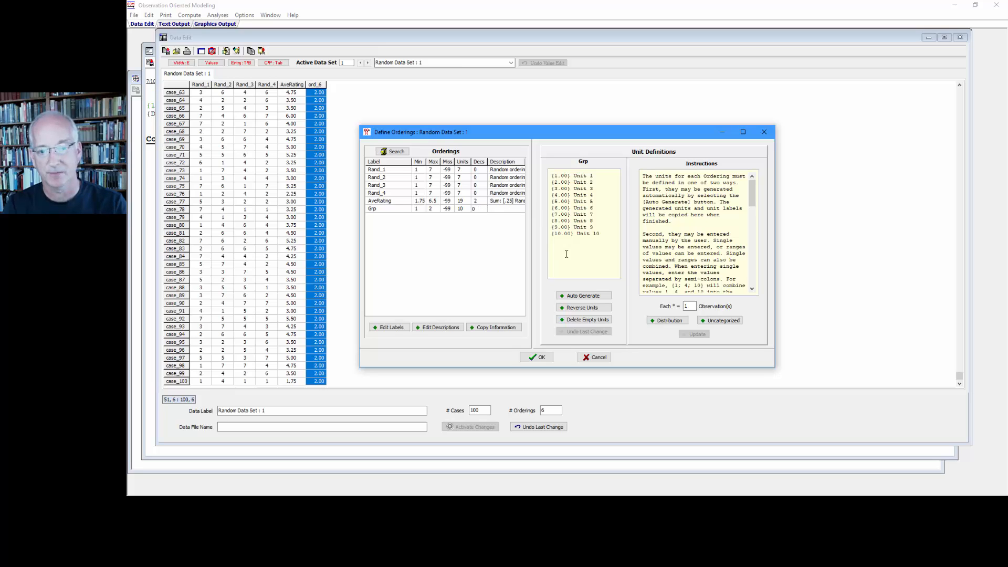
Replace the default unit definitions of the Grp ordering with two units, {1} Viral and {2} Nonviral.
left_click_drag(612, 232, 526, 157)
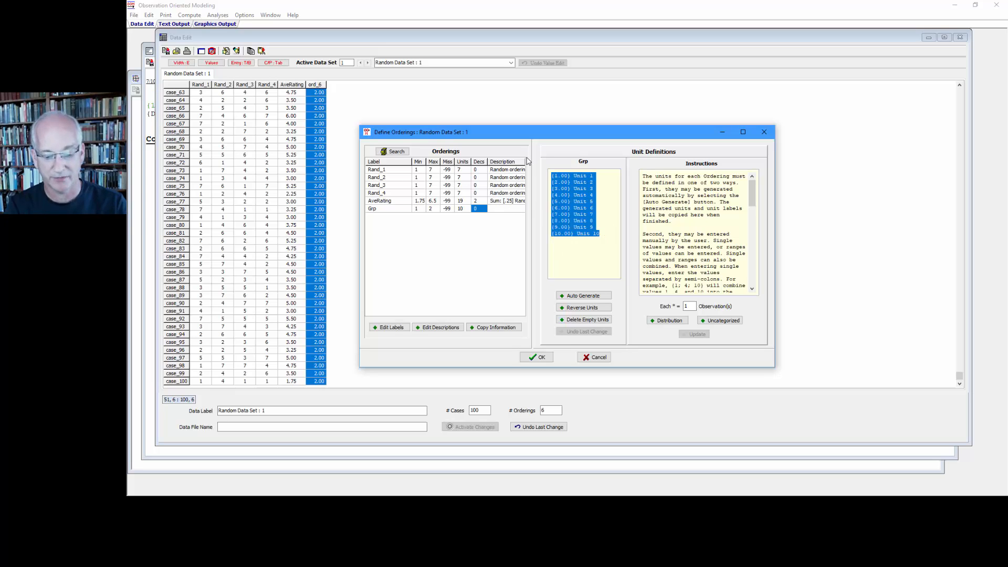
type("{1}Vi")
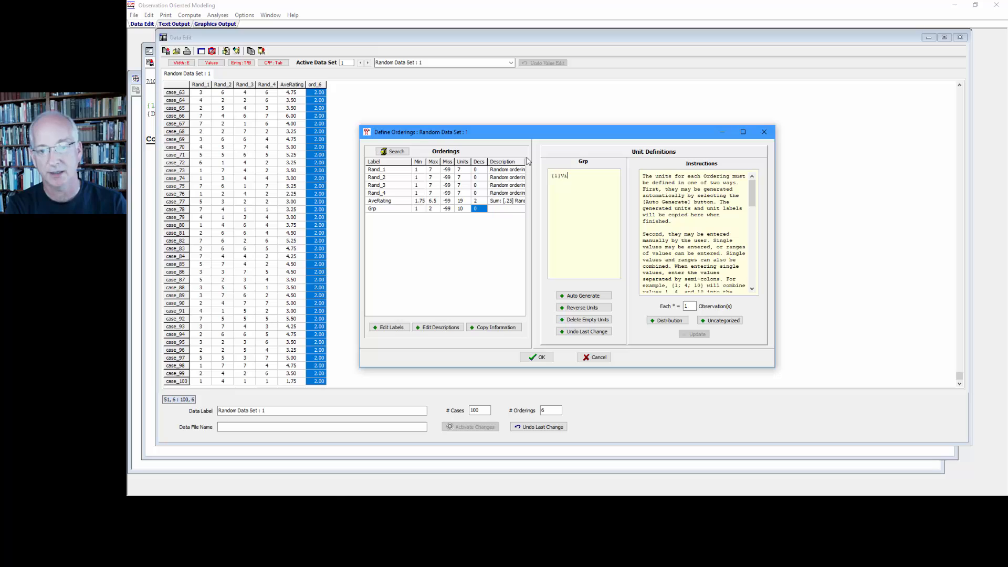
type("ral")
type("{")
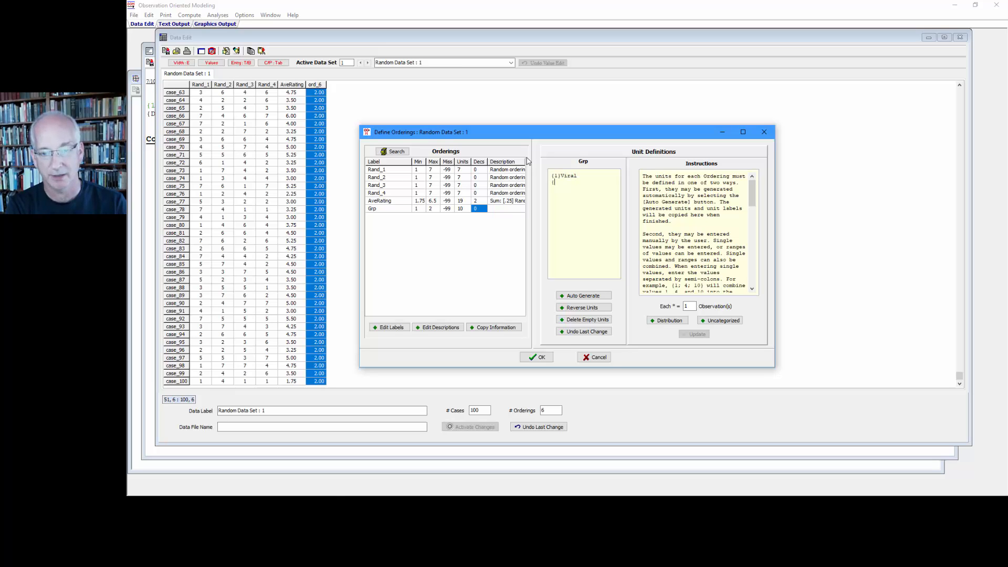
type("2}")
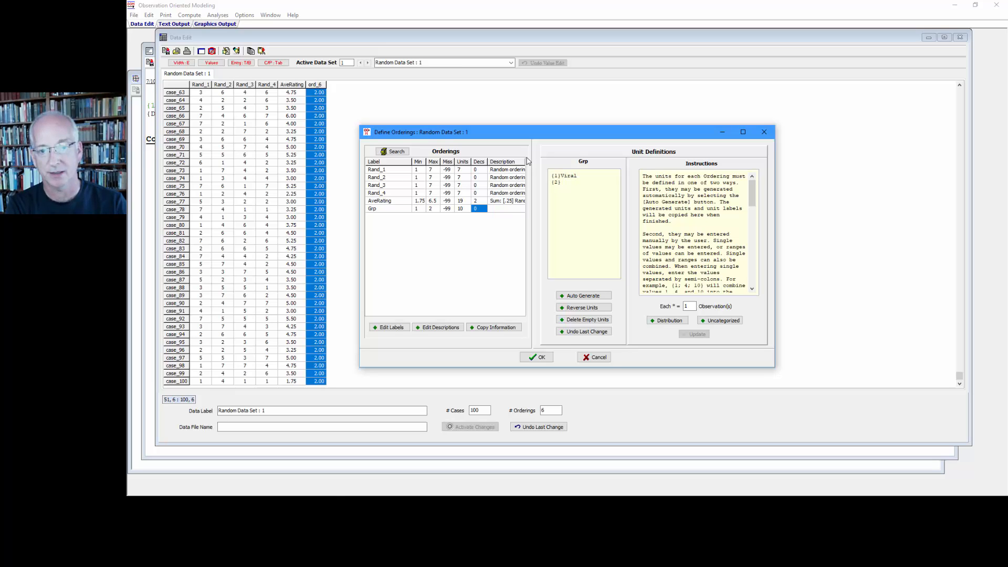
type(" Nonviral")
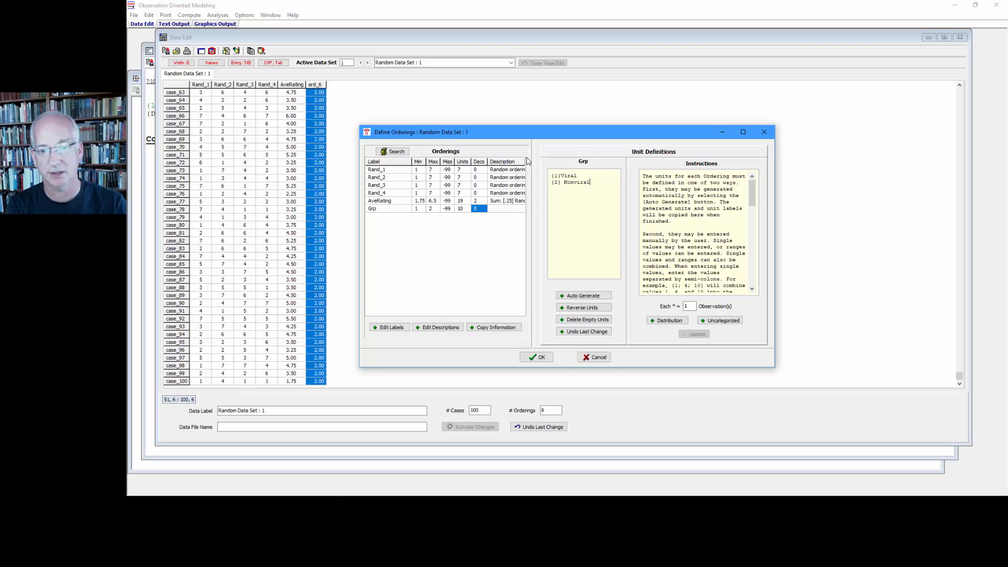
Display the distribution of observations across the Grp units and widen the ordering definitions window to show it in full.
left_click(653, 321)
left_click_drag(623, 128, 589, 97)
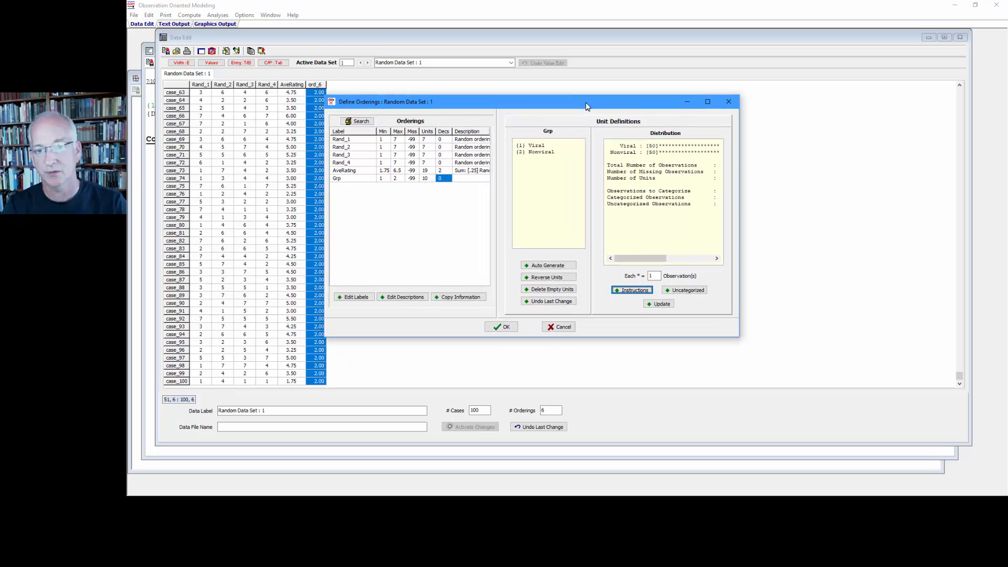
left_click_drag(740, 172, 908, 172)
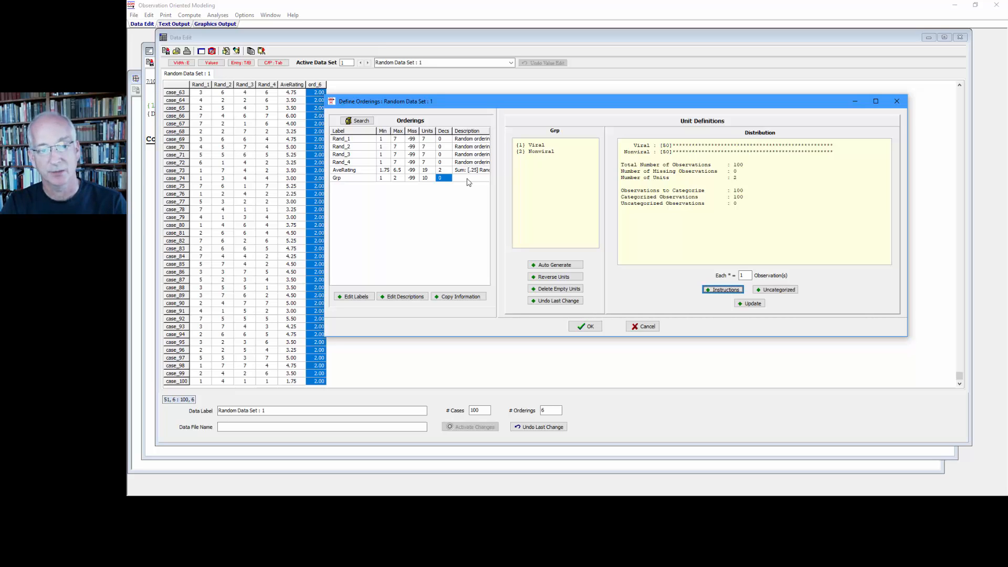
Review the full distribution of the AveRating ordering, from its lowest unit to the observation totals, and accept the ordering definitions.
left_click(374, 170)
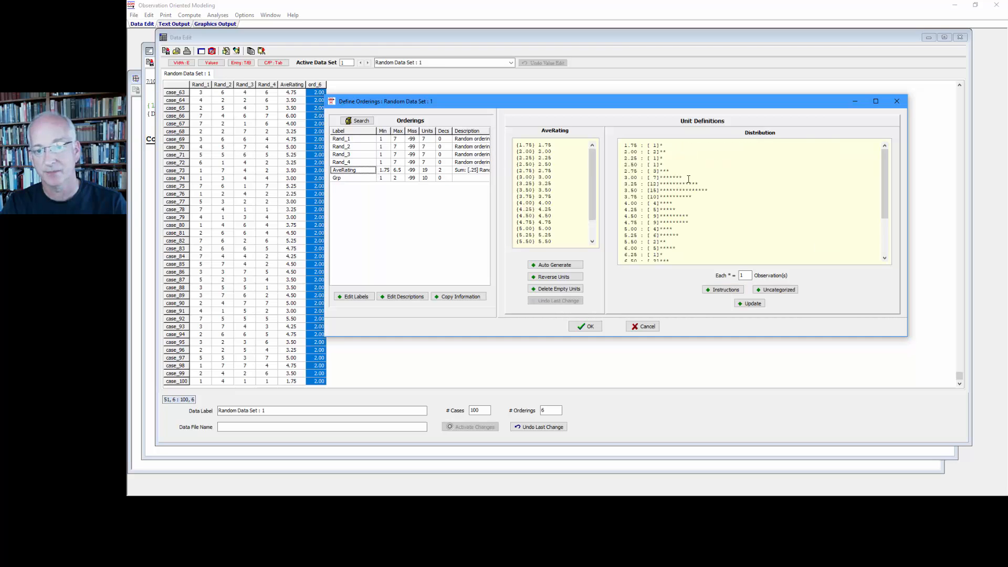
mouse_move(882, 185)
left_mouse_down()
mouse_move(884, 199)
mouse_move(887, 186)
left_mouse_up()
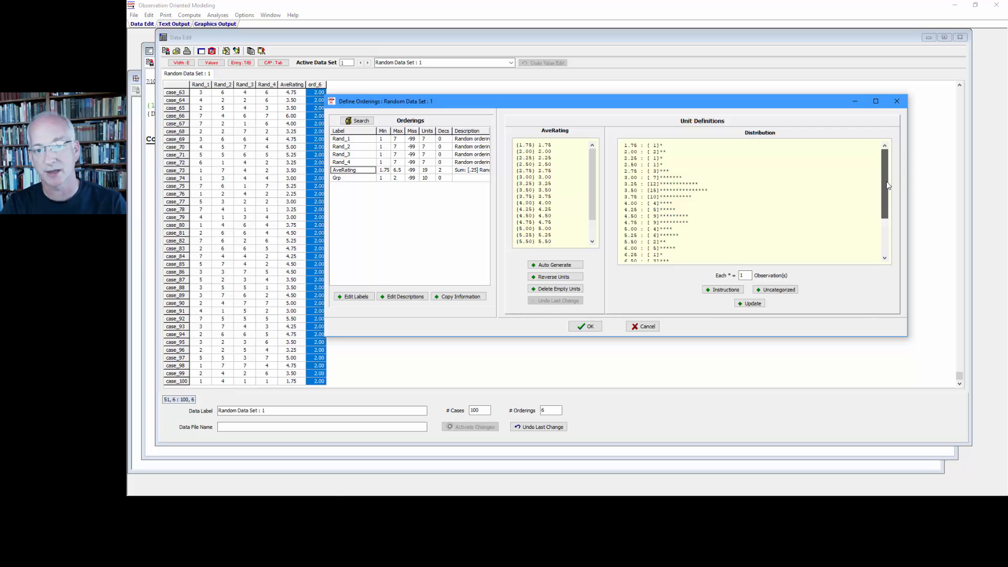
left_click_drag(665, 145, 621, 146)
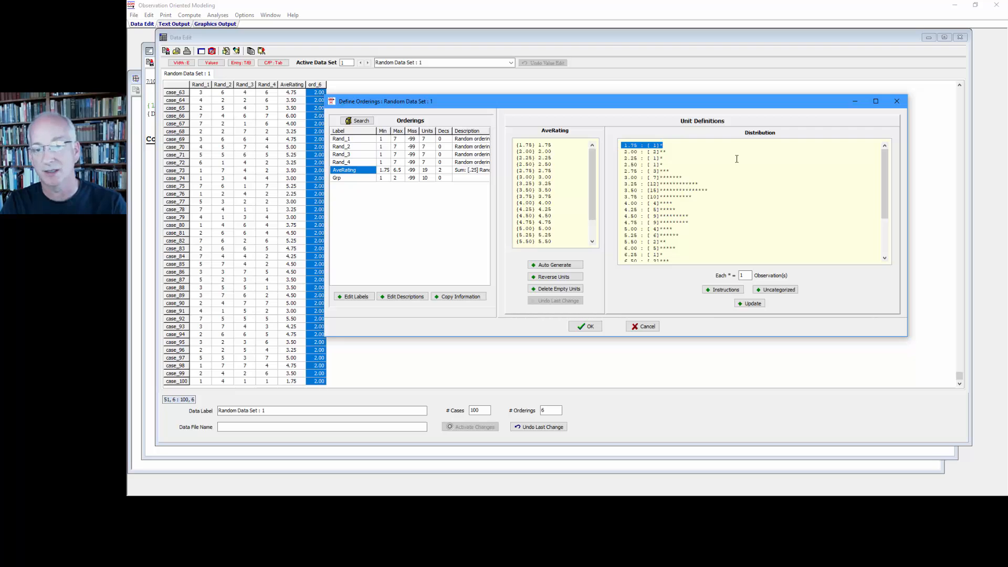
scroll(884, 195, "down", 3)
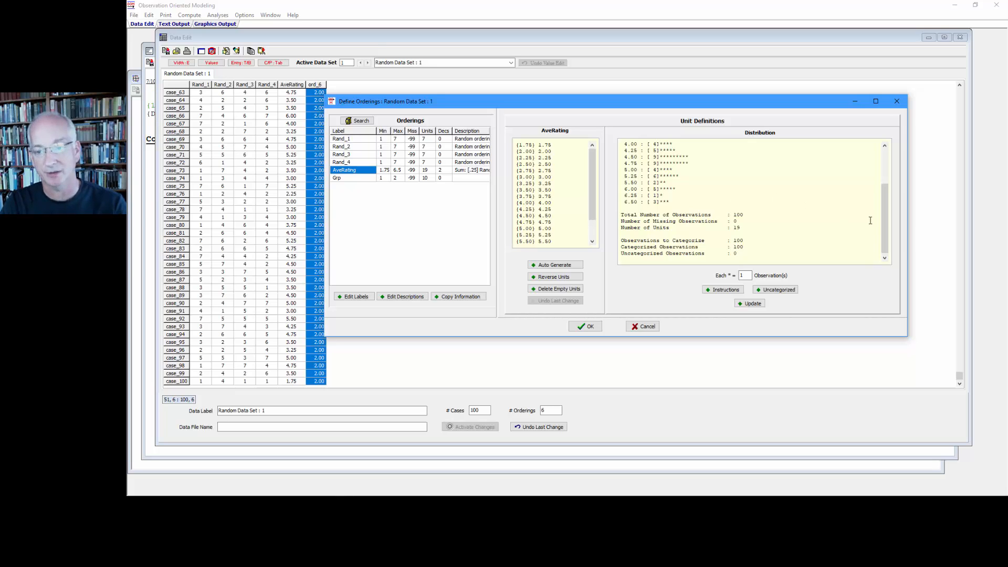
left_click_drag(883, 223, 884, 196)
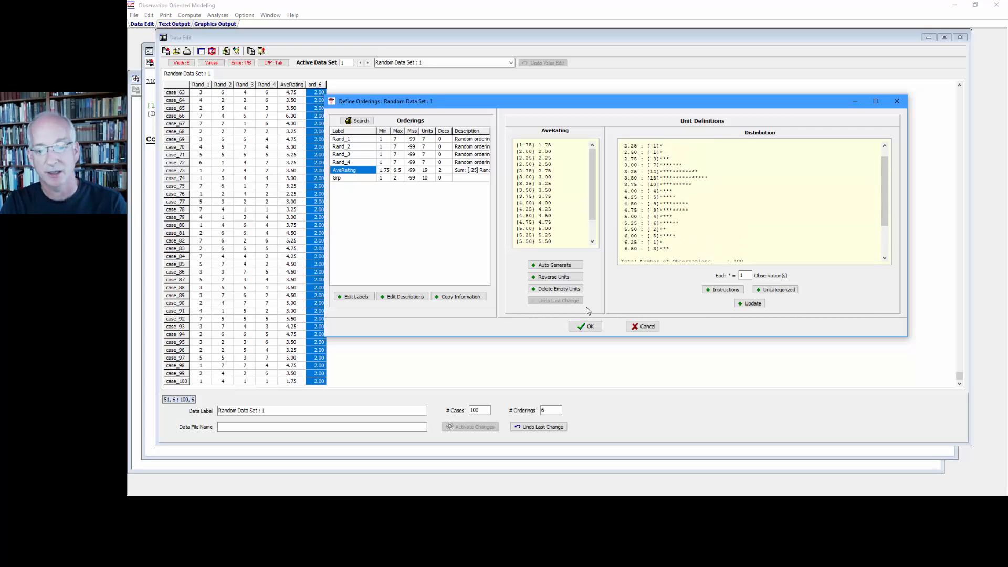
left_click(585, 326)
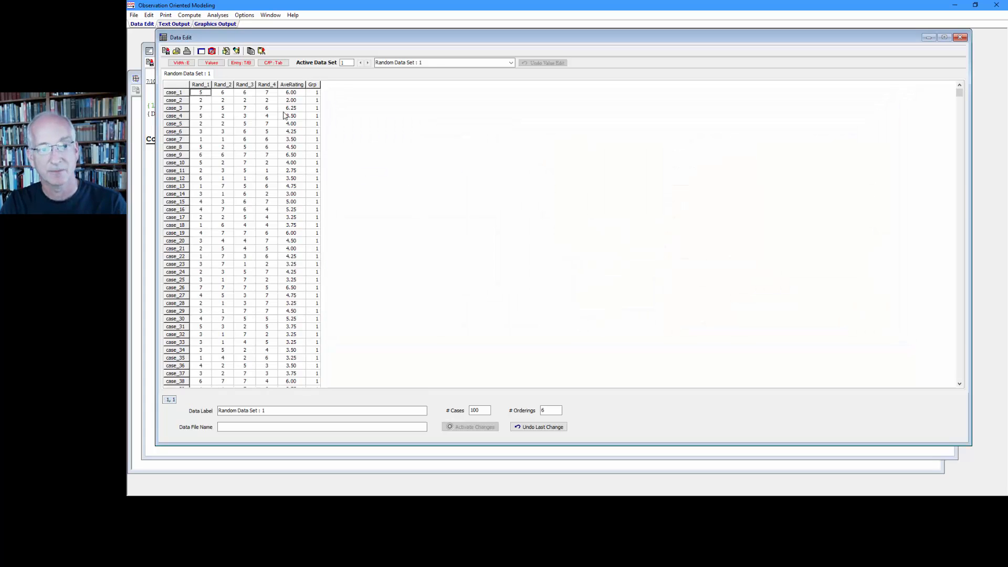